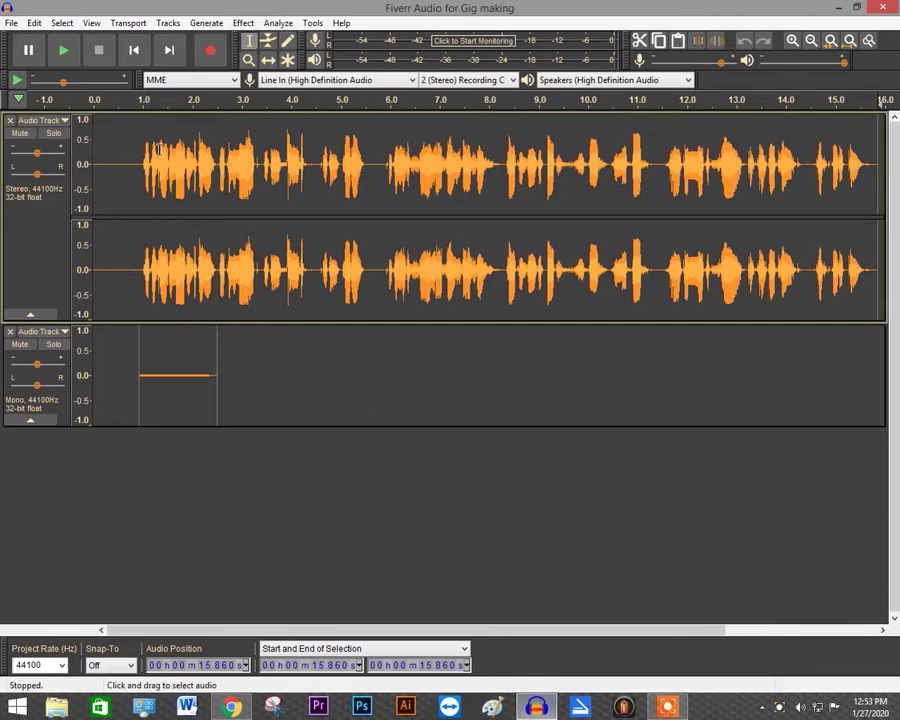
Play the voice recording from the start, then fit the whole project to the window width
{"action": "key", "text": "space"}
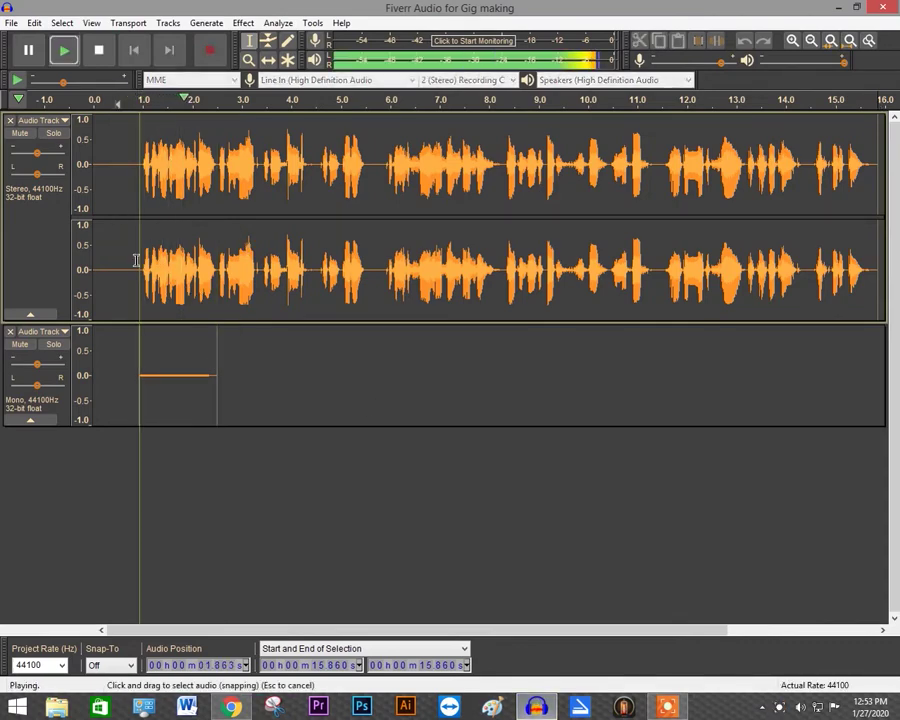
{"action": "scroll", "coordinate": [207, 245], "scroll_direction": "up", "scroll_amount": 3}
{"action": "scroll", "coordinate": [402, 238], "scroll_direction": "up", "scroll_amount": 5}
{"action": "scroll", "coordinate": [404, 234], "scroll_direction": "down", "scroll_amount": 4}
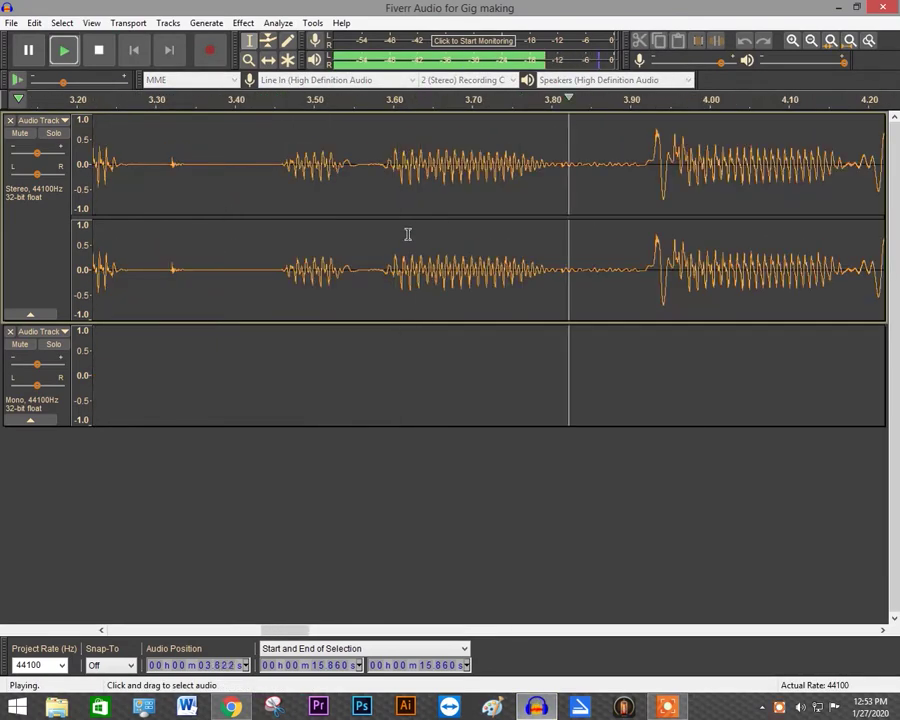
{"action": "scroll", "coordinate": [408, 234], "scroll_direction": "down", "scroll_amount": 3}
{"action": "scroll", "coordinate": [408, 234], "scroll_direction": "down", "scroll_amount": 1}
{"action": "scroll", "coordinate": [460, 230], "scroll_direction": "up", "scroll_amount": 5}
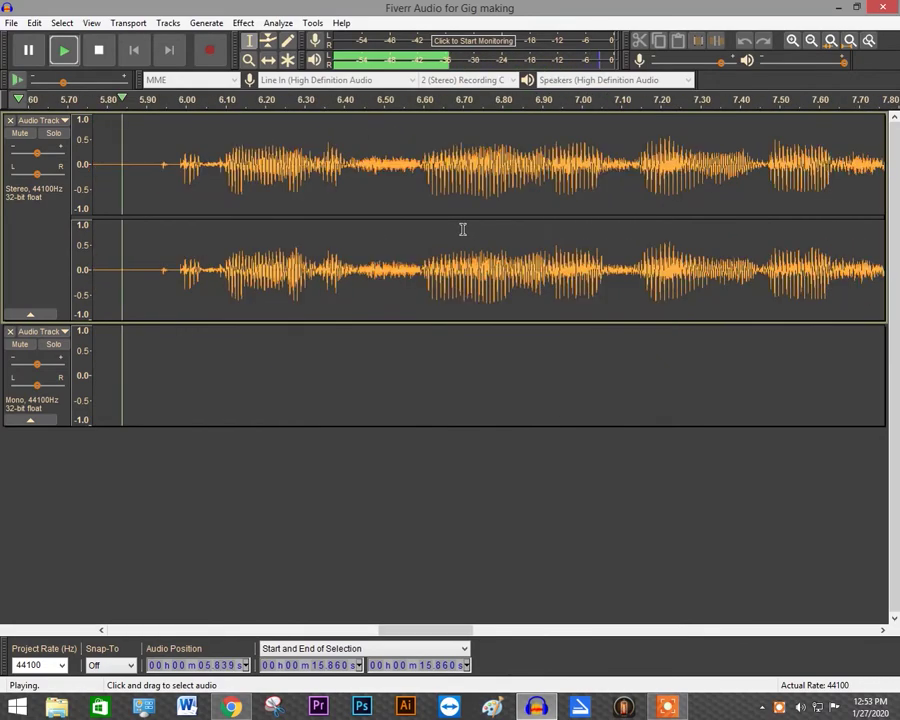
{"action": "scroll", "coordinate": [478, 230], "scroll_direction": "down", "scroll_amount": 3}
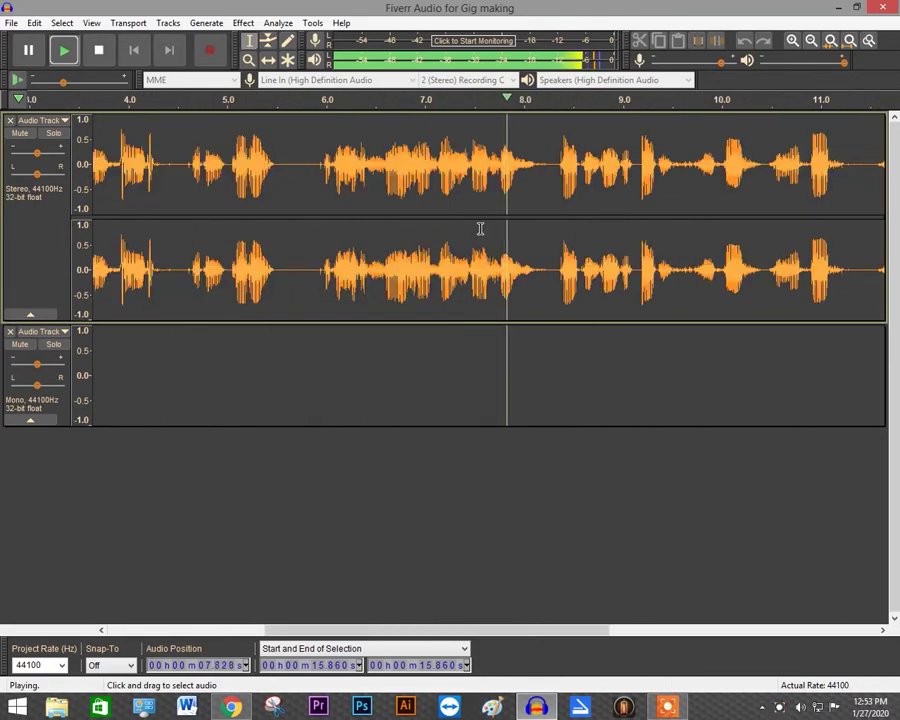
{"action": "scroll", "coordinate": [480, 230], "scroll_direction": "right", "scroll_amount": 1}
{"action": "scroll", "coordinate": [480, 230], "scroll_direction": "right", "scroll_amount": 1}
{"action": "scroll", "coordinate": [480, 230], "scroll_direction": "right", "scroll_amount": 1}
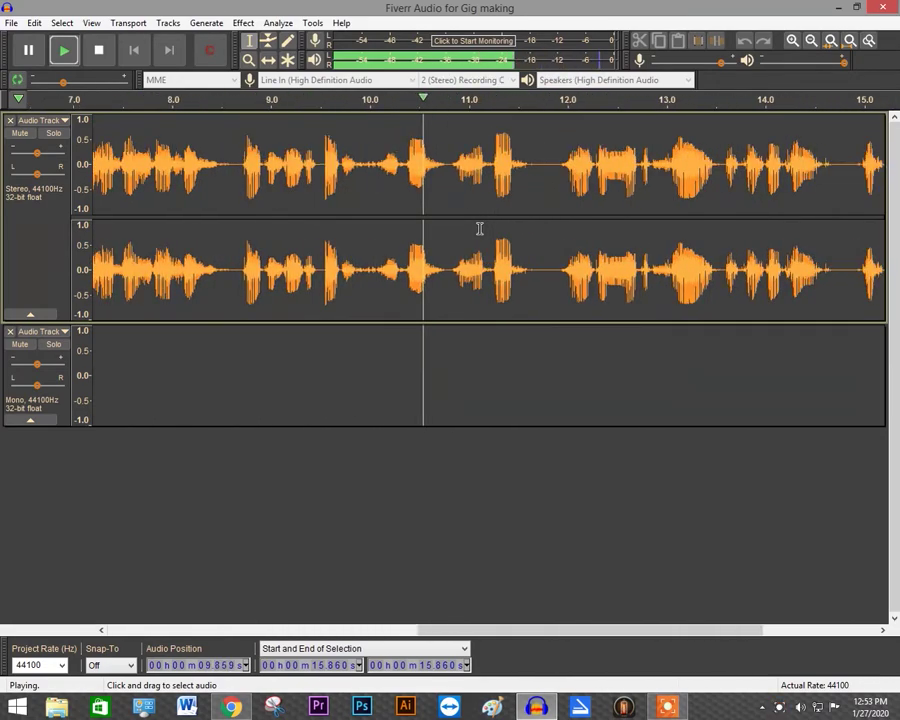
{"action": "scroll", "coordinate": [487, 230], "scroll_direction": "right", "scroll_amount": 1}
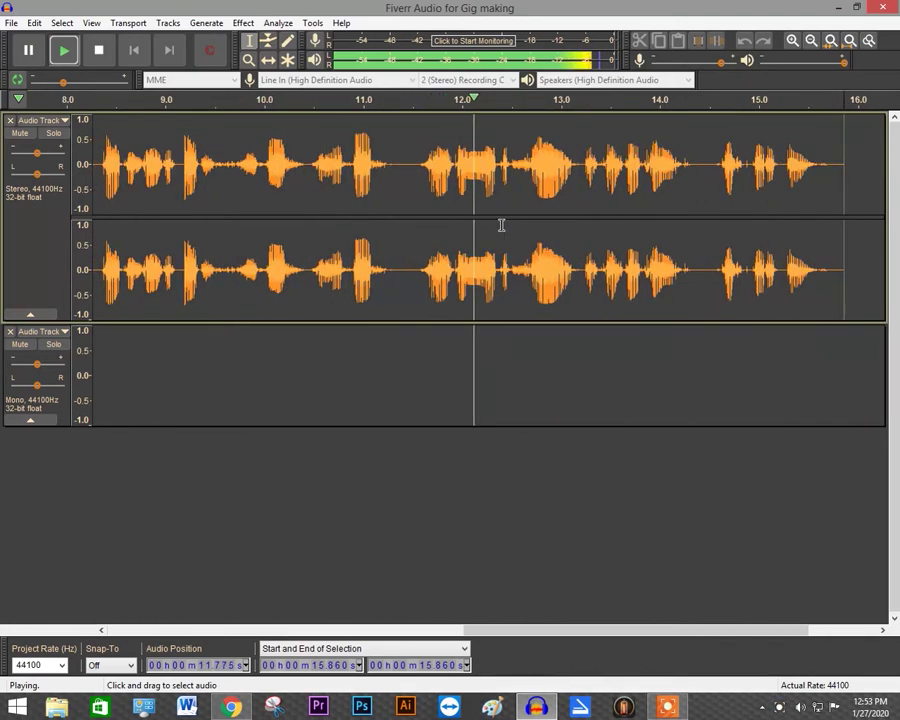
{"action": "scroll", "coordinate": [500, 230], "scroll_direction": "right", "scroll_amount": 1}
{"action": "scroll", "coordinate": [510, 230], "scroll_direction": "right", "scroll_amount": 1}
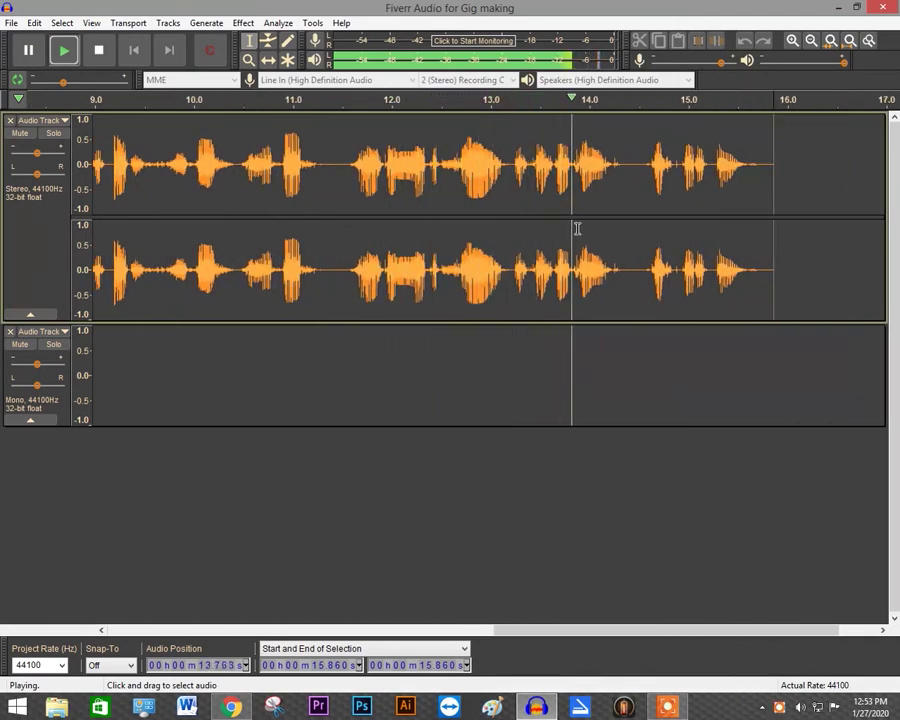
{"action": "scroll", "coordinate": [600, 225], "scroll_direction": "up", "scroll_amount": 2}
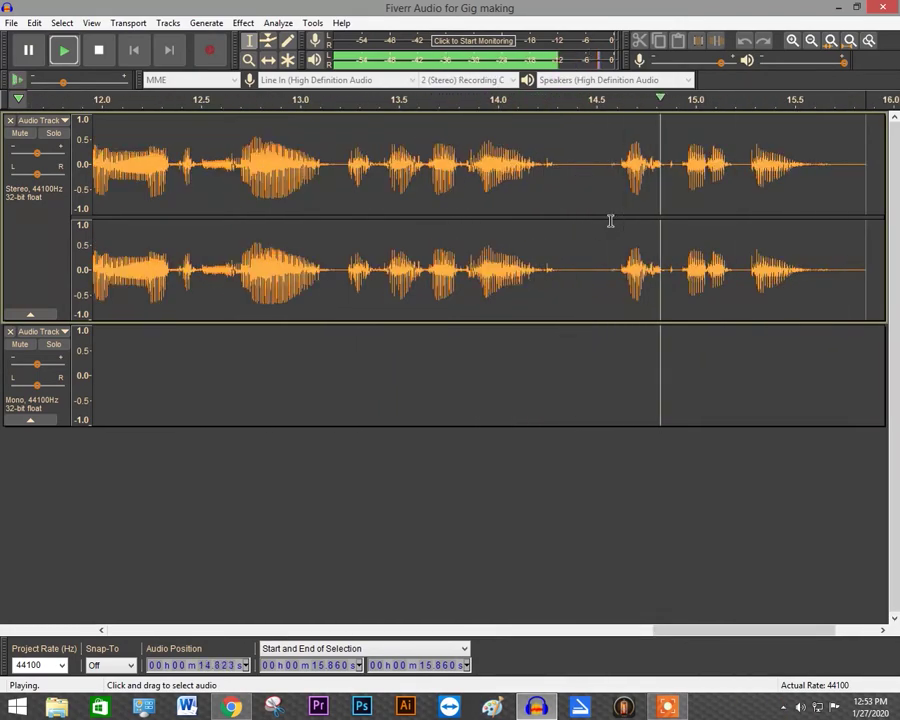
{"action": "left_click", "coordinate": [849, 42]}
{"action": "left_click", "coordinate": [667, 708]}
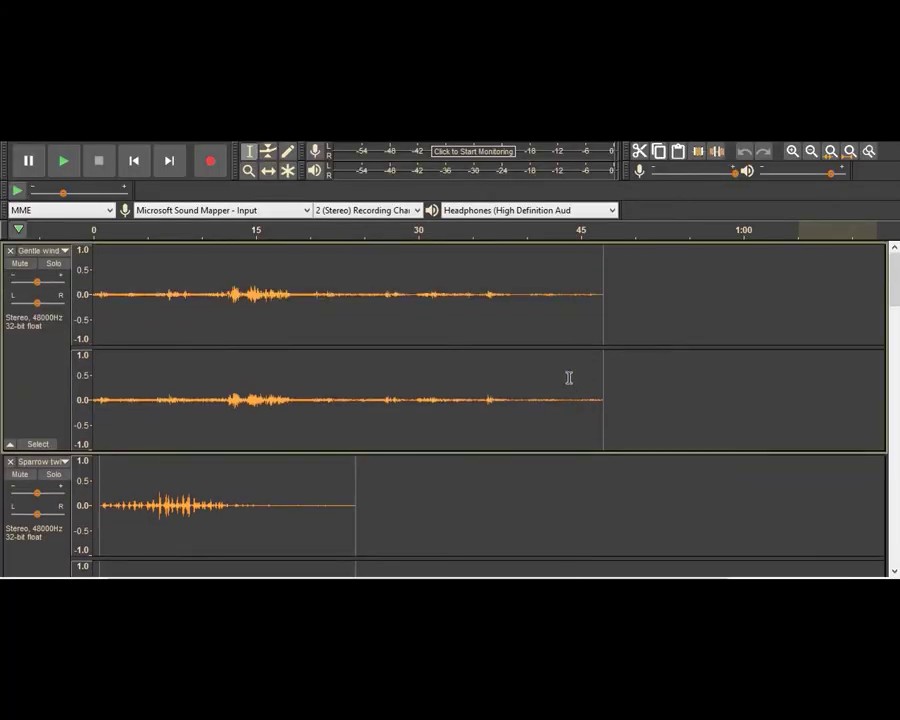
Start playback of the story project with its wind, birdsong, rooster and narration tracks
{"action": "key", "text": "space"}
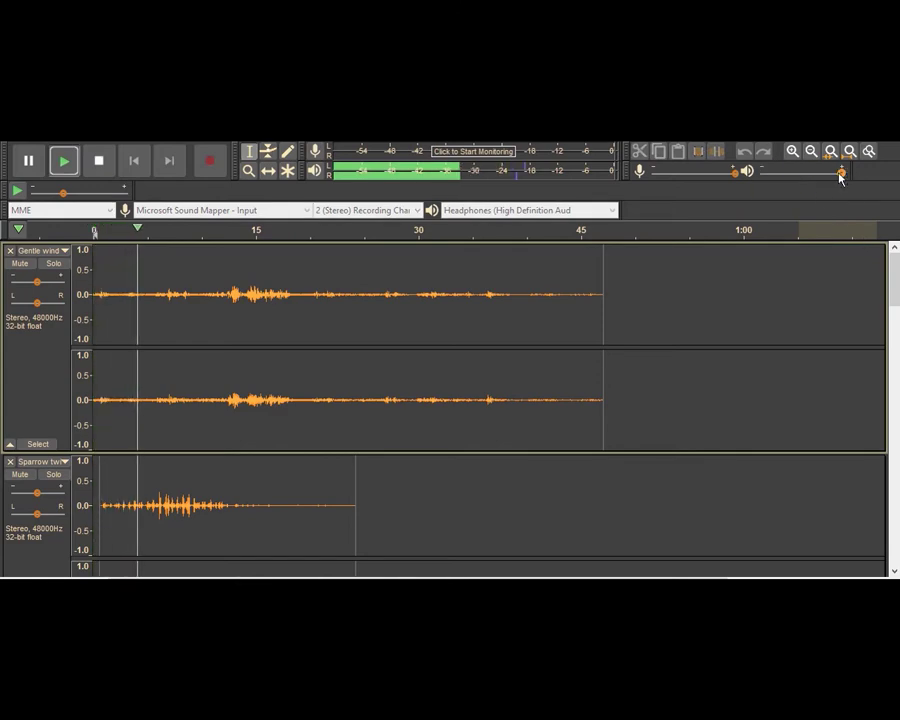
{"action": "scroll", "coordinate": [626, 338], "scroll_direction": "down", "scroll_amount": 2}
{"action": "scroll", "coordinate": [626, 338], "scroll_direction": "down", "scroll_amount": 2}
{"action": "scroll", "coordinate": [465, 390], "scroll_direction": "down", "scroll_amount": 2}
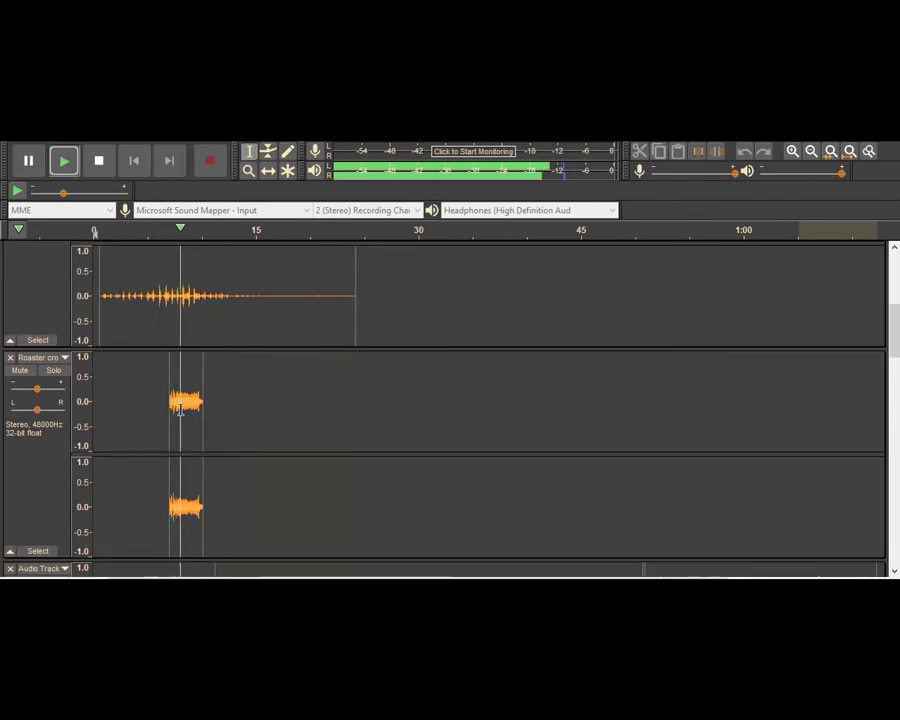
{"action": "scroll", "coordinate": [237, 416], "scroll_direction": "down", "scroll_amount": 2}
{"action": "scroll", "coordinate": [237, 410], "scroll_direction": "down", "scroll_amount": 2}
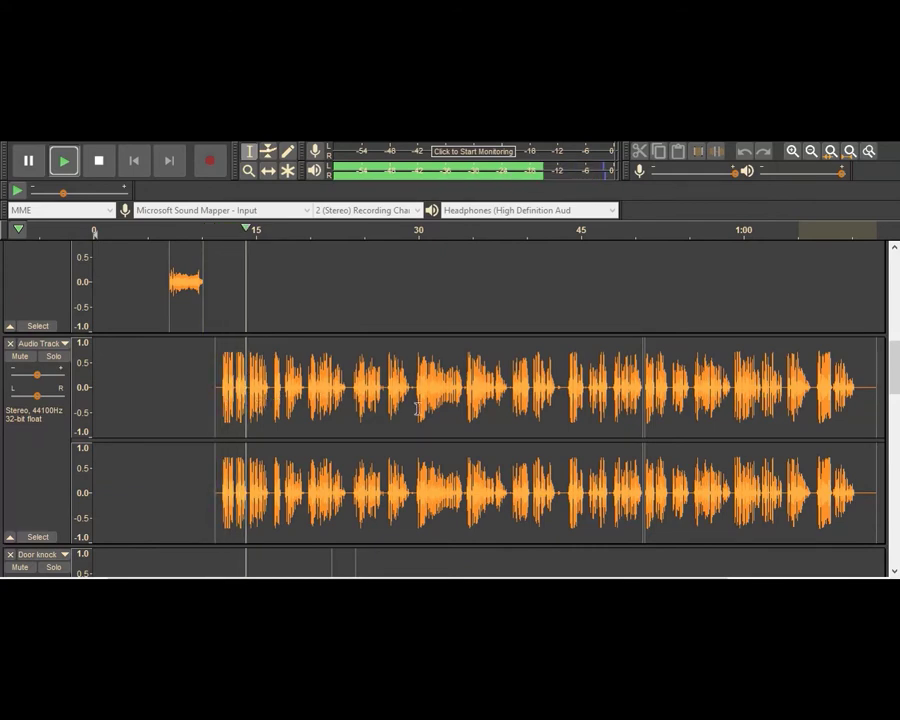
{"action": "scroll", "coordinate": [300, 400], "scroll_direction": "up", "scroll_amount": 2}
{"action": "scroll", "coordinate": [300, 400], "scroll_direction": "down", "scroll_amount": 2}
{"action": "scroll", "coordinate": [306, 413], "scroll_direction": "down", "scroll_amount": 2}
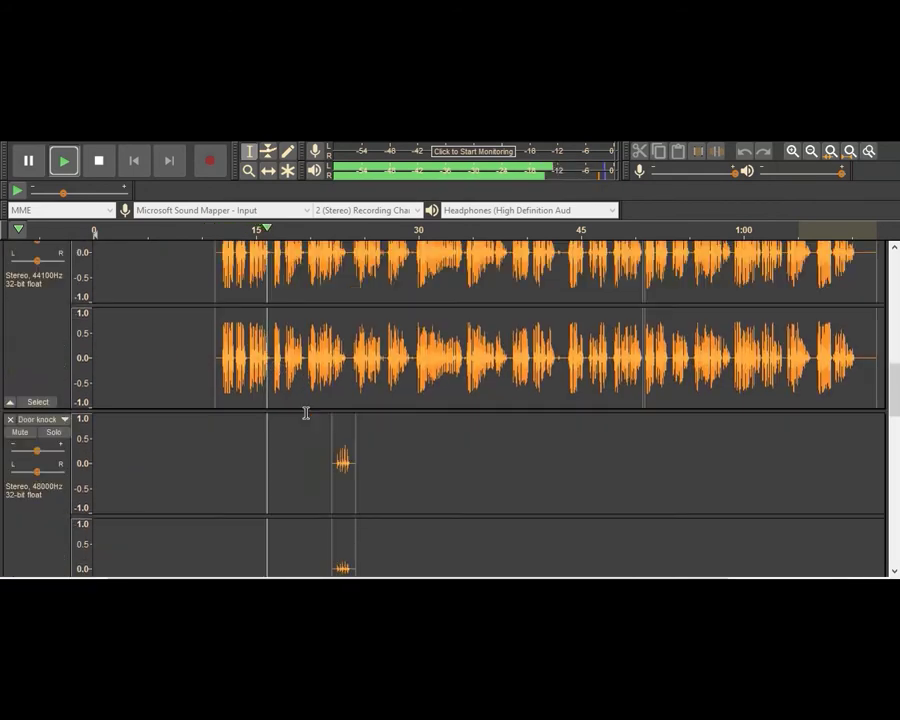
{"action": "scroll", "coordinate": [338, 363], "scroll_direction": "down", "scroll_amount": 2}
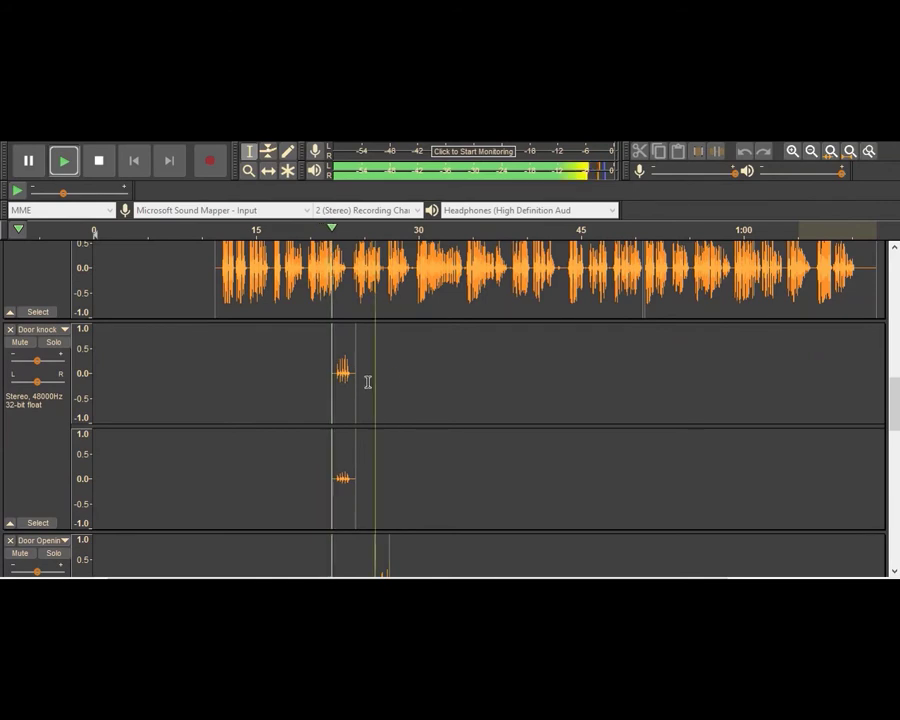
{"action": "scroll", "coordinate": [360, 380], "scroll_direction": "down", "scroll_amount": 2}
{"action": "scroll", "coordinate": [370, 390], "scroll_direction": "down", "scroll_amount": 1}
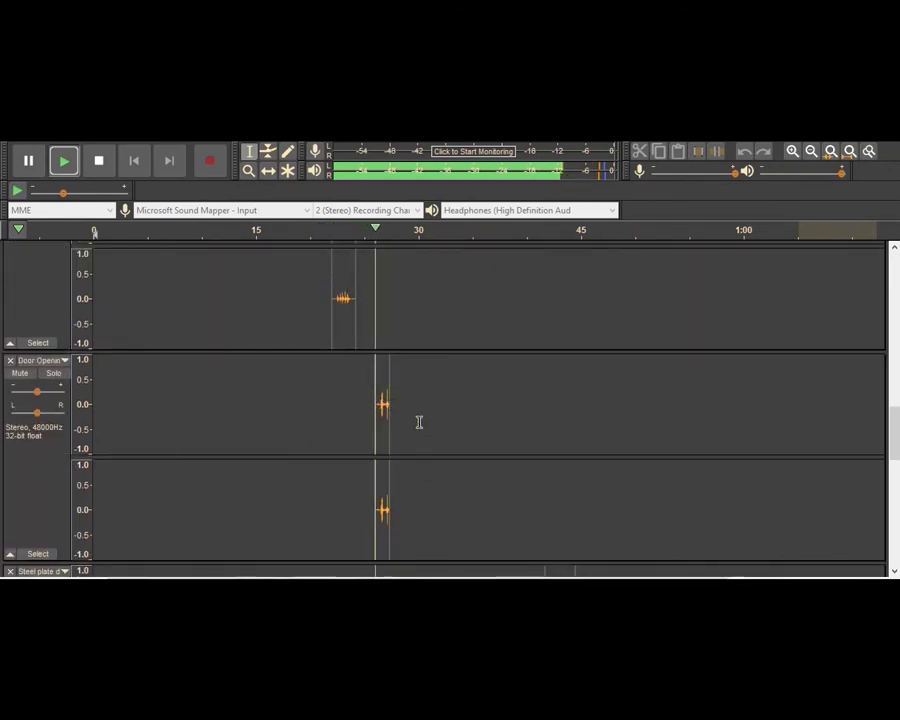
{"action": "scroll", "coordinate": [415, 415], "scroll_direction": "down", "scroll_amount": 1}
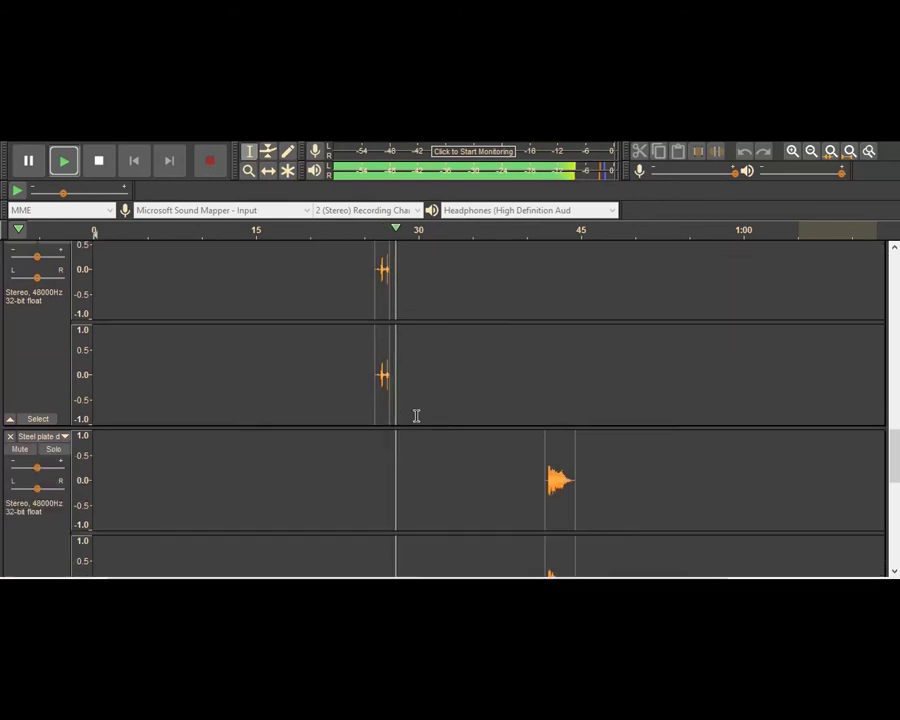
{"action": "scroll", "coordinate": [415, 415], "scroll_direction": "down", "scroll_amount": 1}
{"action": "scroll", "coordinate": [525, 415], "scroll_direction": "up", "scroll_amount": 3}
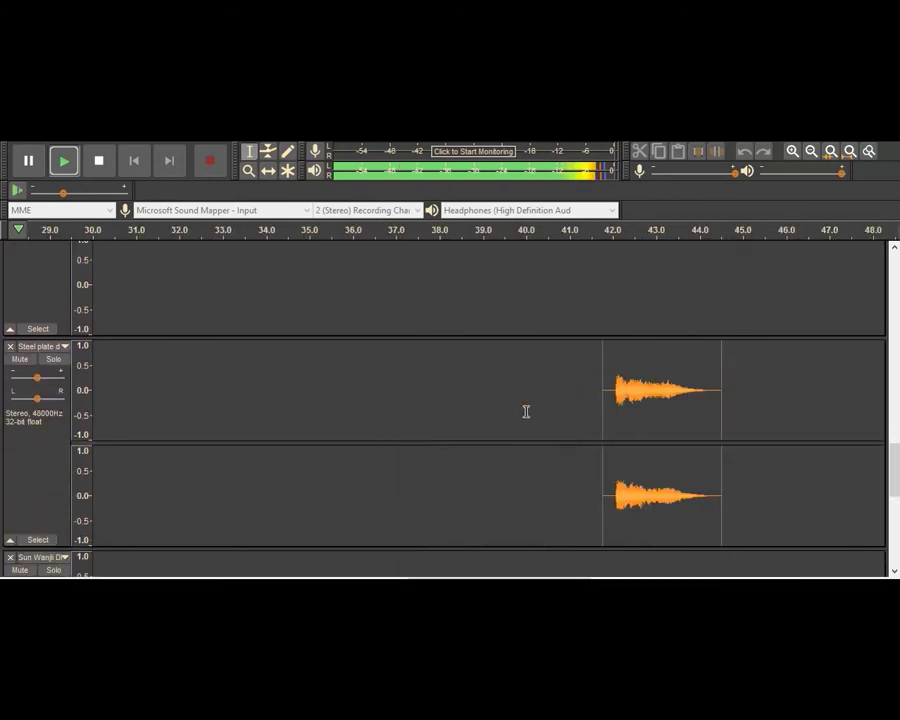
{"action": "scroll", "coordinate": [484, 391], "scroll_direction": "down", "scroll_amount": 3}
{"action": "scroll", "coordinate": [484, 391], "scroll_direction": "up", "scroll_amount": 2}
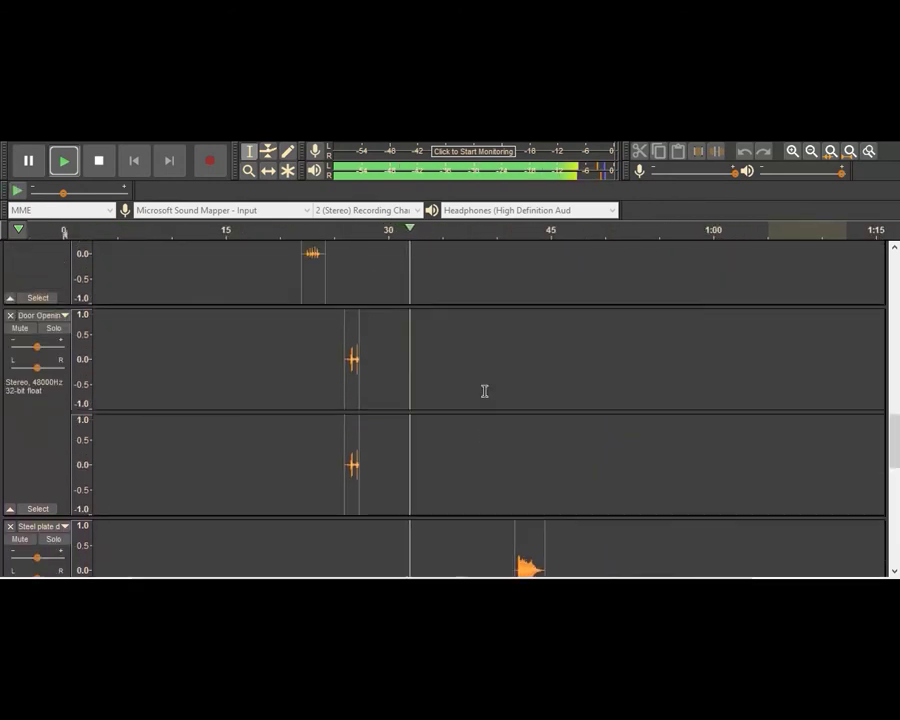
{"action": "scroll", "coordinate": [484, 391], "scroll_direction": "up", "scroll_amount": 2}
{"action": "scroll", "coordinate": [484, 391], "scroll_direction": "down", "scroll_amount": 2}
{"action": "scroll", "coordinate": [484, 391], "scroll_direction": "down", "scroll_amount": 2}
{"action": "scroll", "coordinate": [484, 391], "scroll_direction": "up", "scroll_amount": 2}
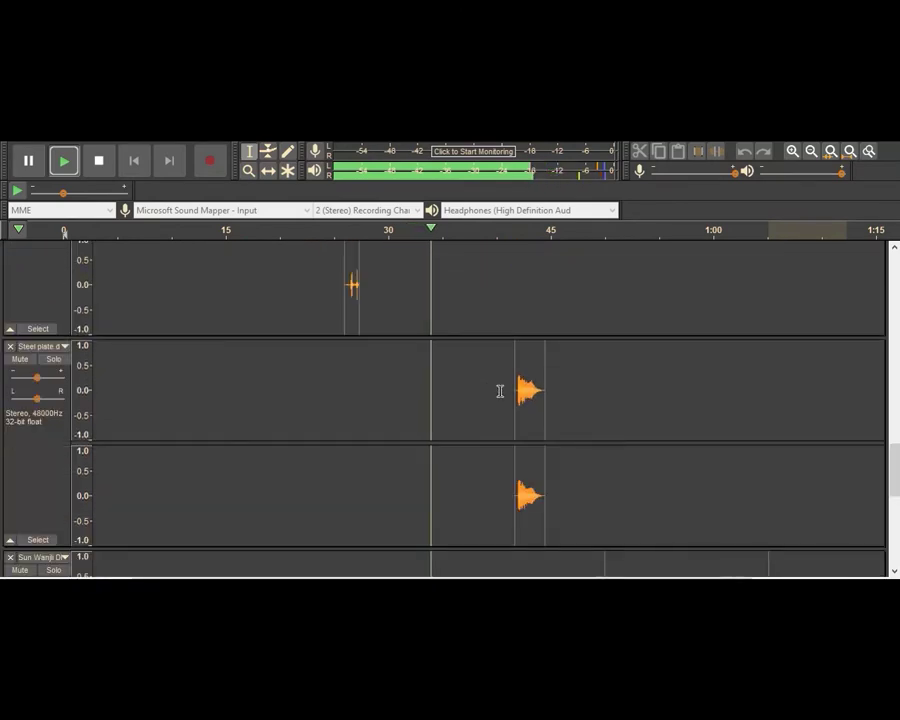
{"action": "scroll", "coordinate": [500, 391], "scroll_direction": "up", "scroll_amount": 3}
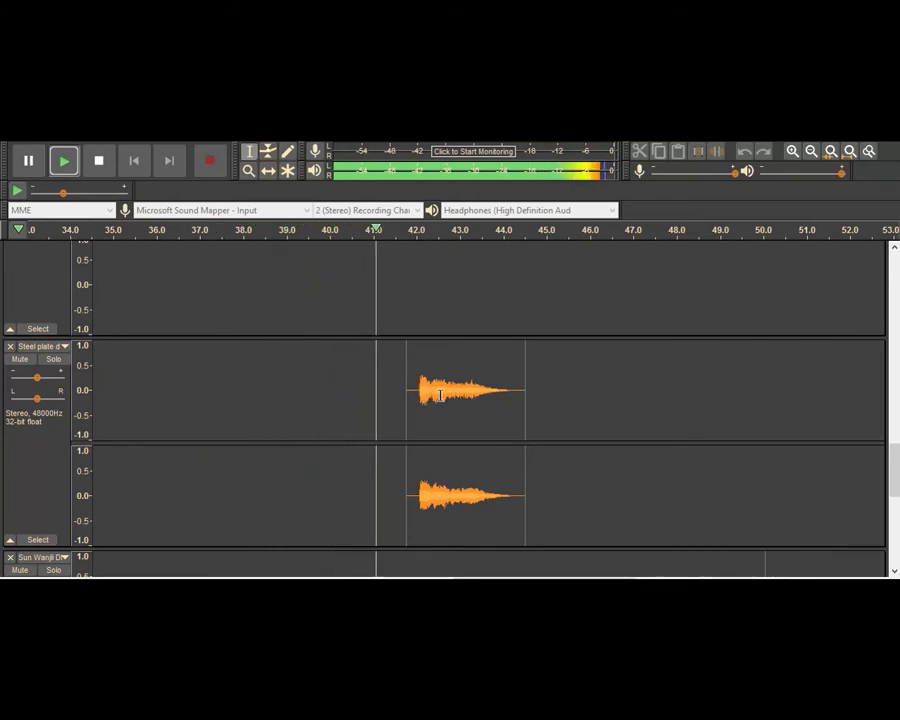
{"action": "scroll", "coordinate": [640, 348], "scroll_direction": "up", "scroll_amount": 2}
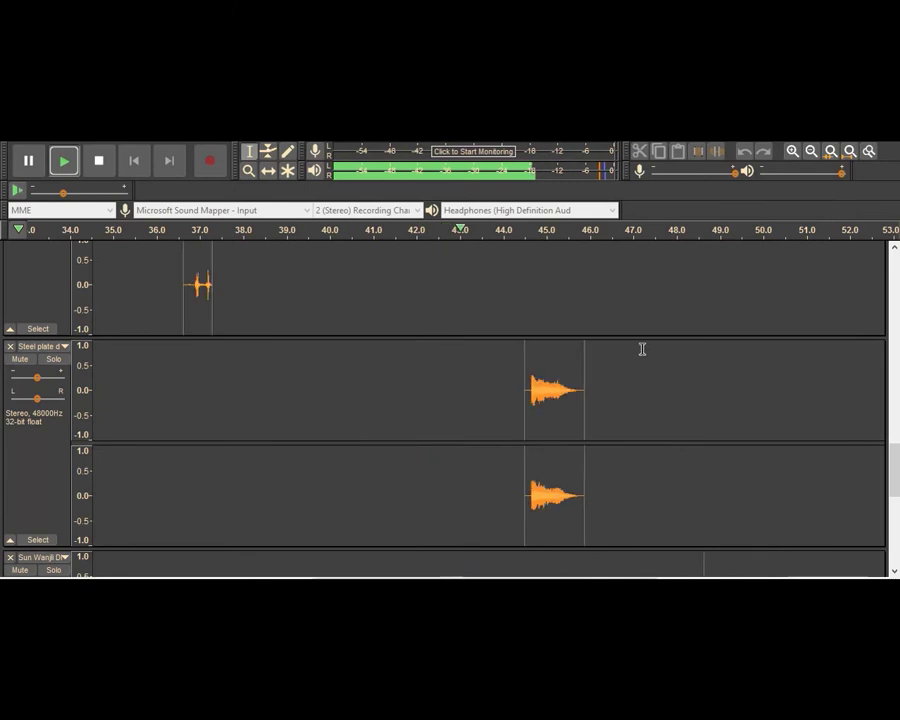
{"action": "scroll", "coordinate": [640, 348], "scroll_direction": "down", "scroll_amount": 5}
{"action": "scroll", "coordinate": [537, 372], "scroll_direction": "down", "scroll_amount": 2}
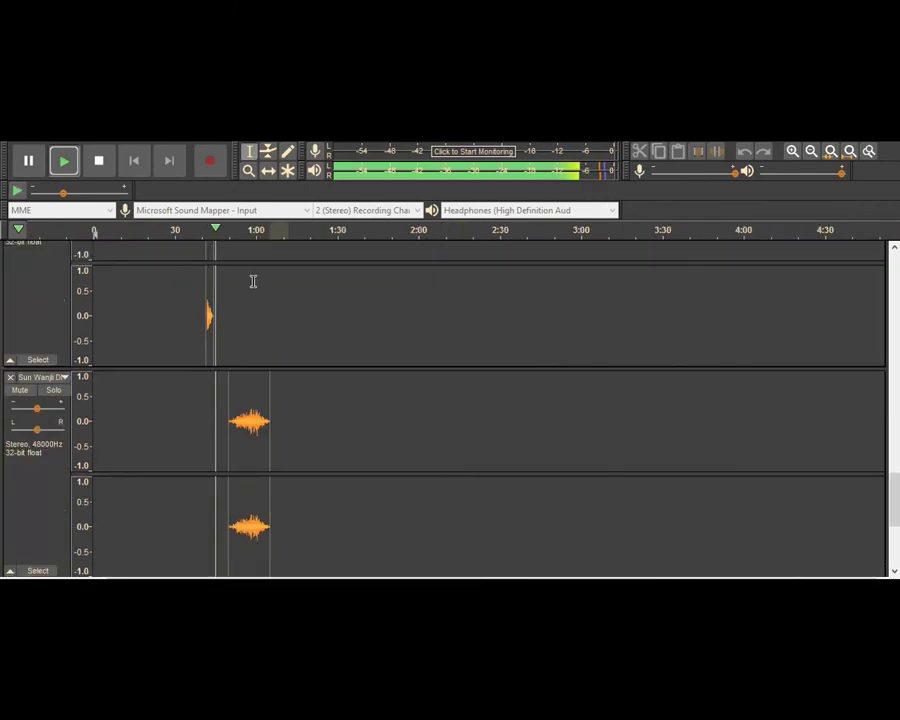
Move the story playback position to about 0:57 on the timeline ruler
{"action": "left_click", "coordinate": [231, 243]}
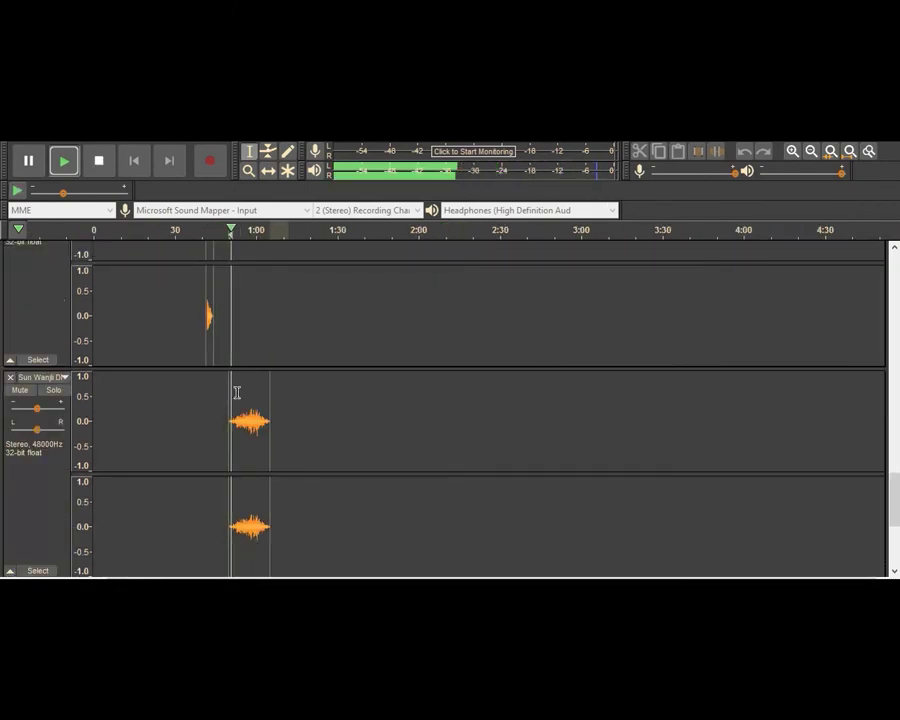